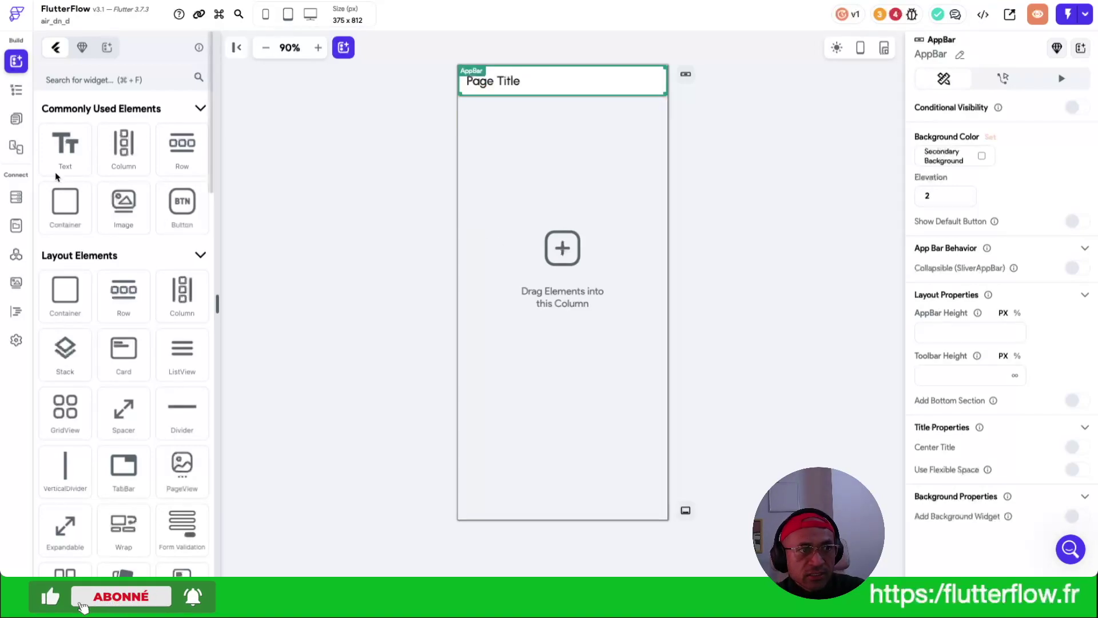
Step: Look over the project's storyboard of navigation flows between pages, and compare it with the page list
click(21, 153)
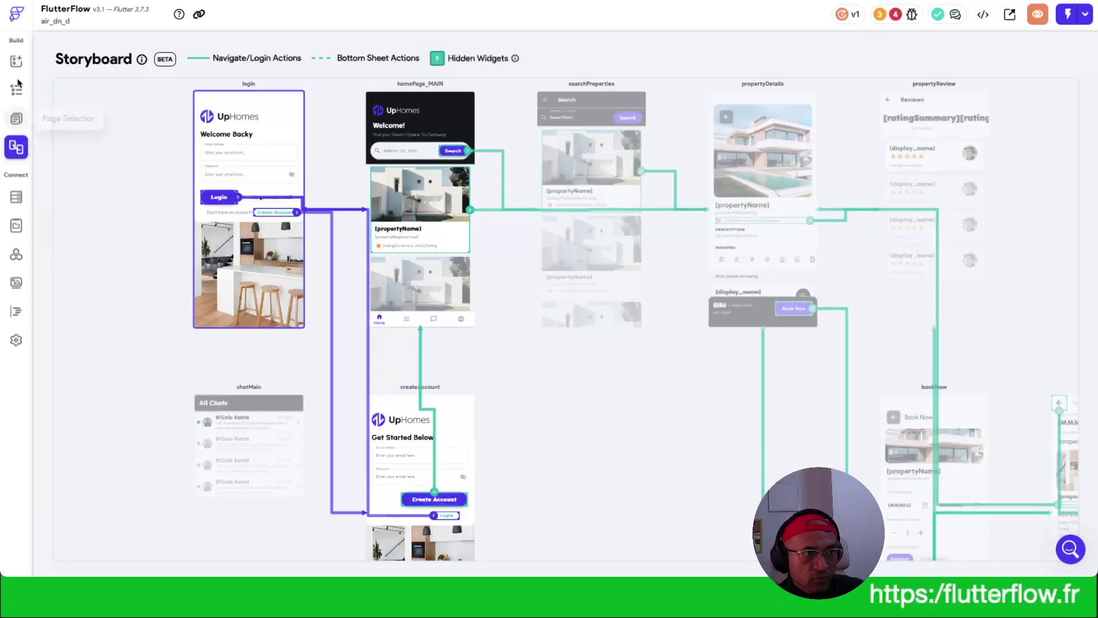
click(16, 119)
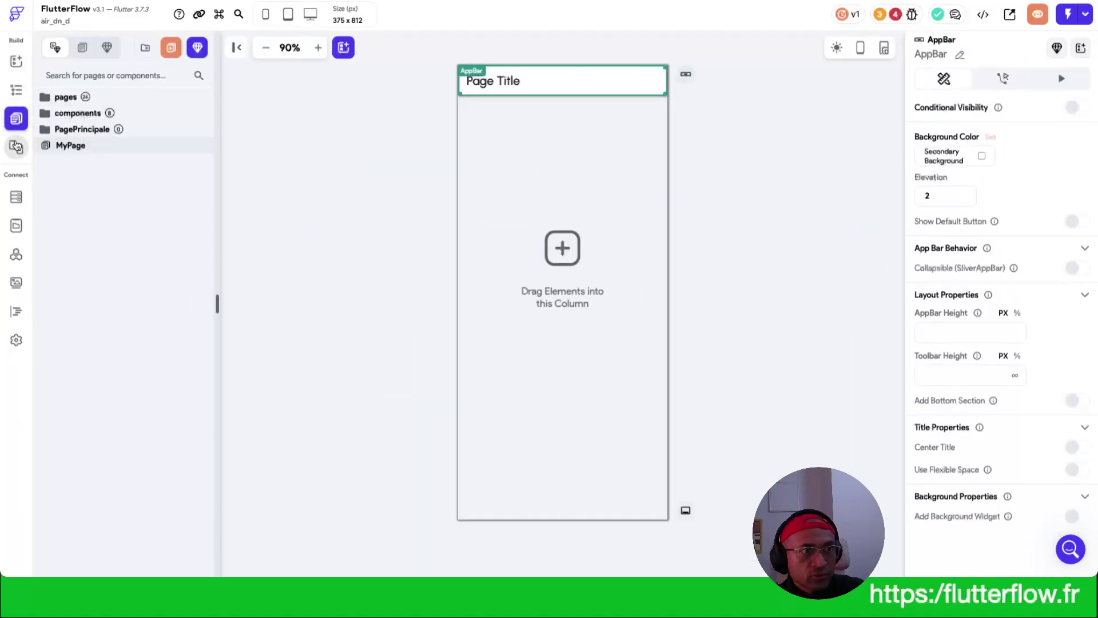
click(16, 146)
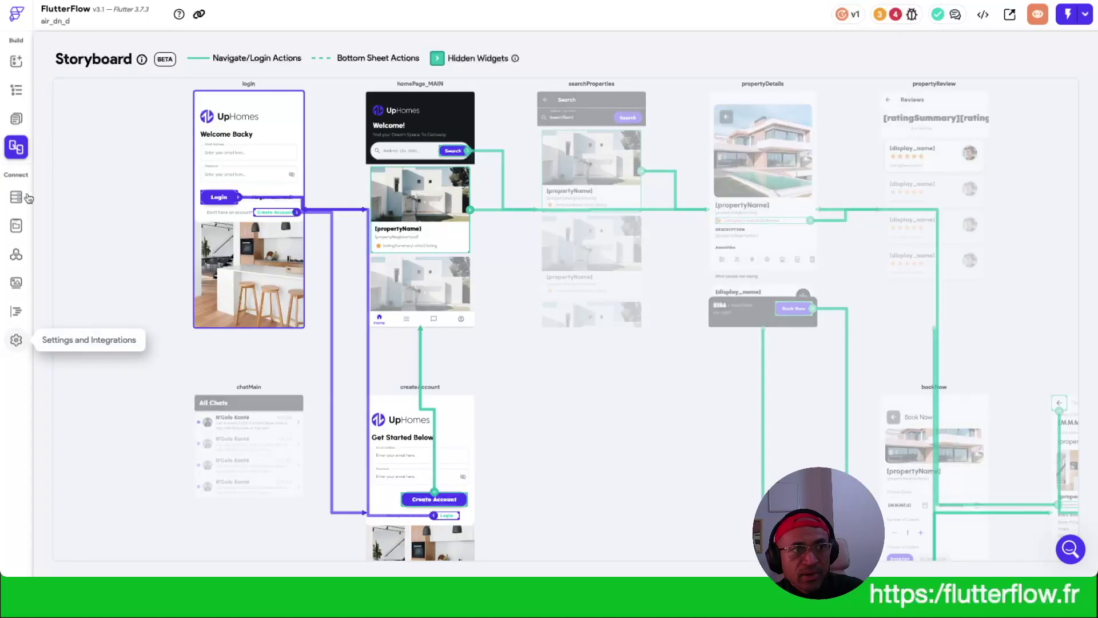
Step: Expand the PagePrincipale, components and pages folders in the page list, and view the App Details settings
click(16, 120)
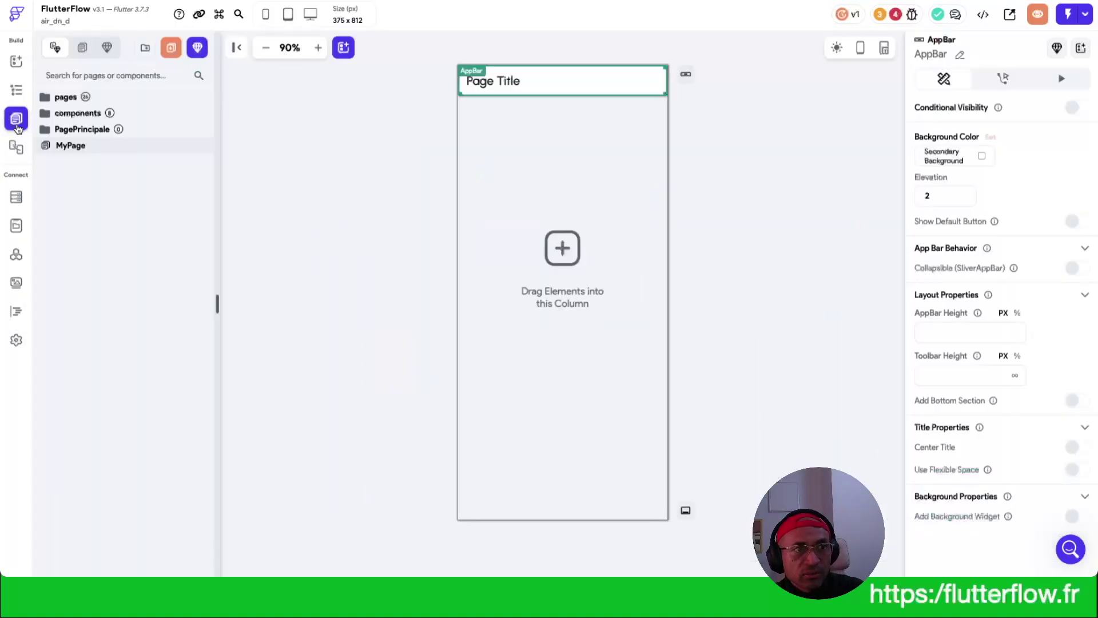
double_click(75, 131)
click(617, 322)
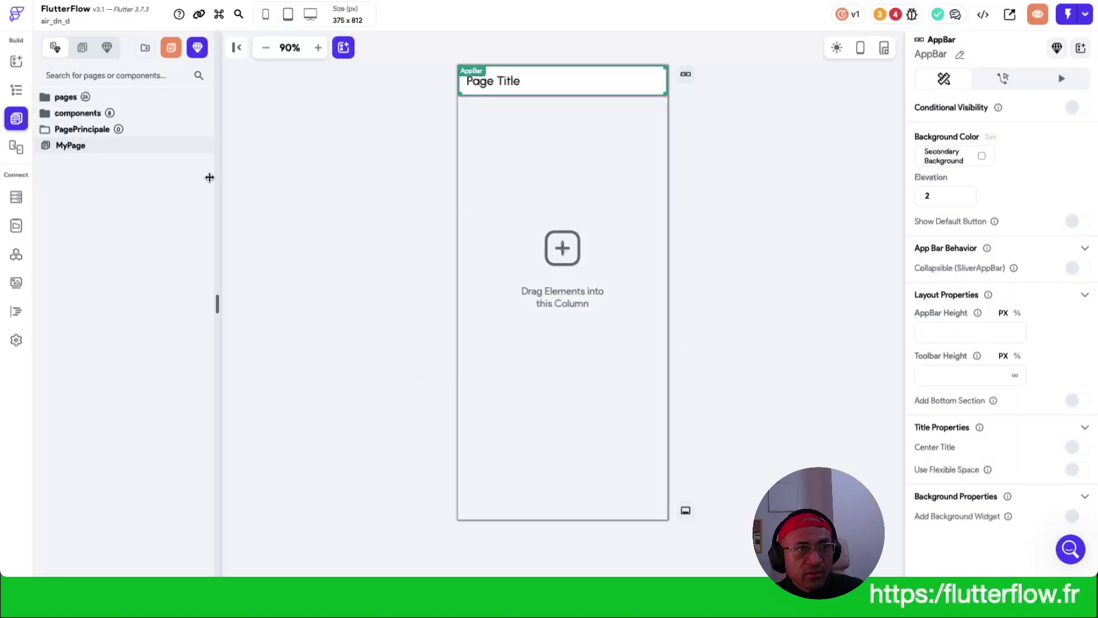
click(86, 114)
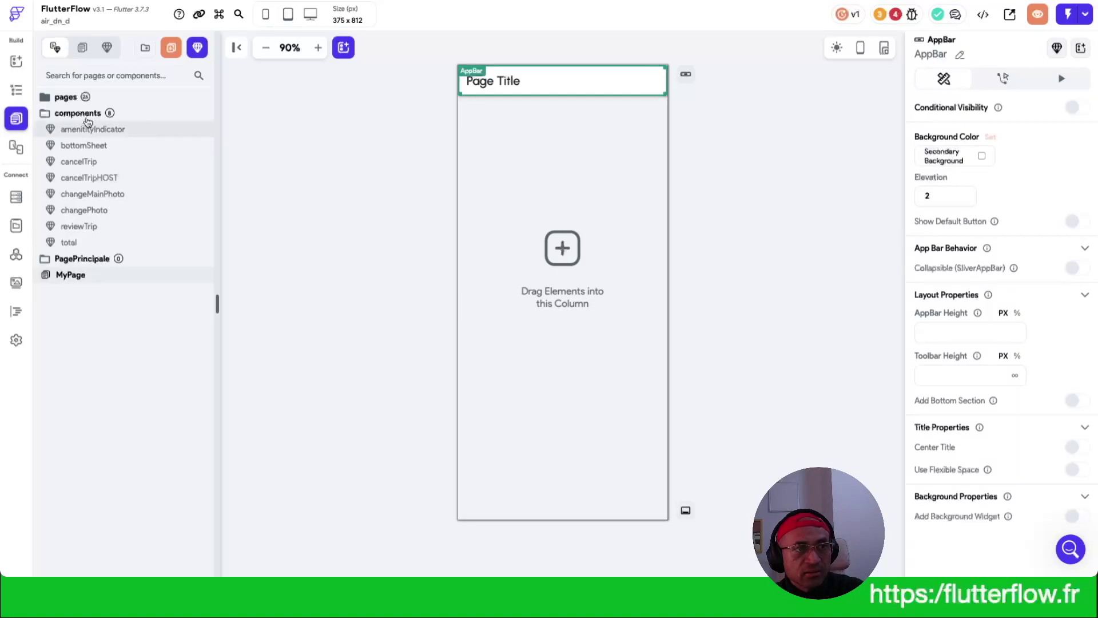
click(69, 98)
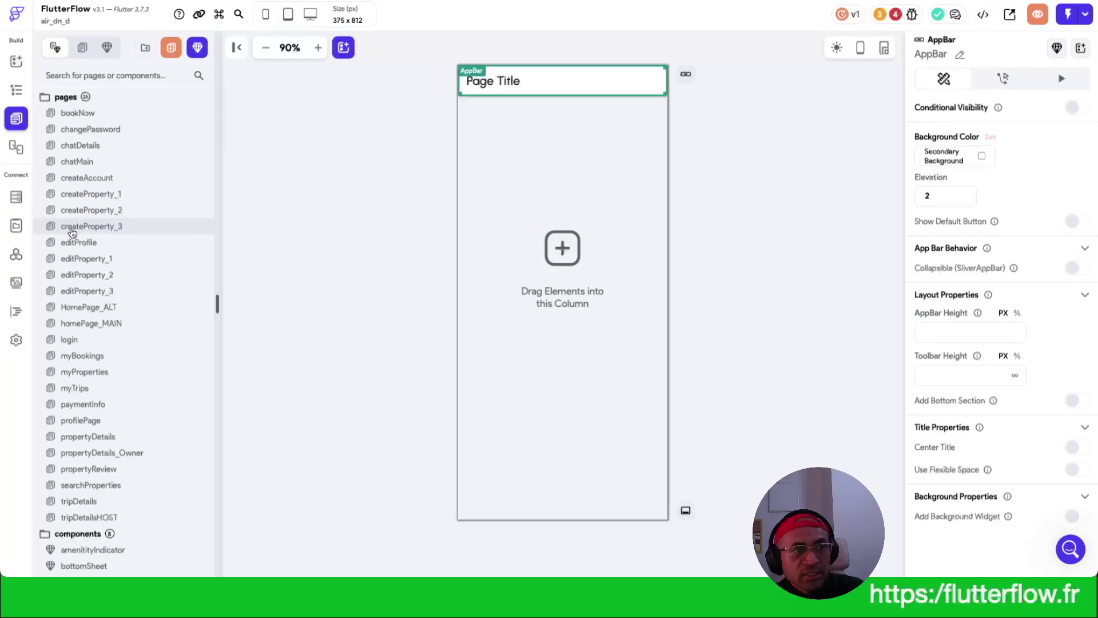
click(16, 343)
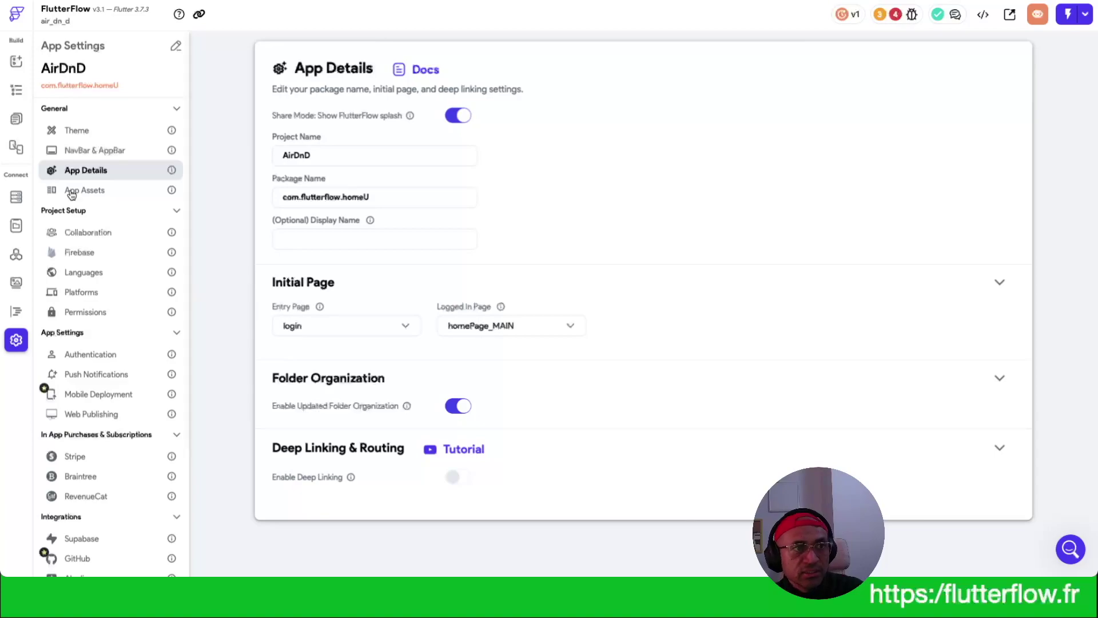
Step: Create a new folder named Dossierbidon in the page list and collapse it
click(17, 125)
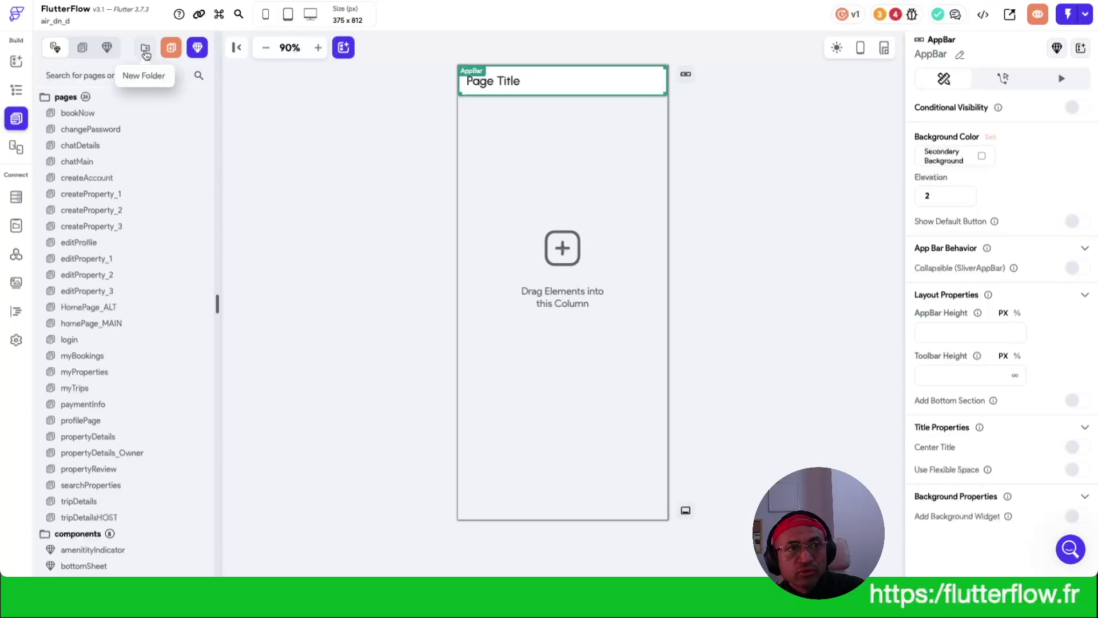
click(146, 54)
click(515, 298)
text(Dossierbidon)
click(647, 323)
scroll(116, 434, down, 3)
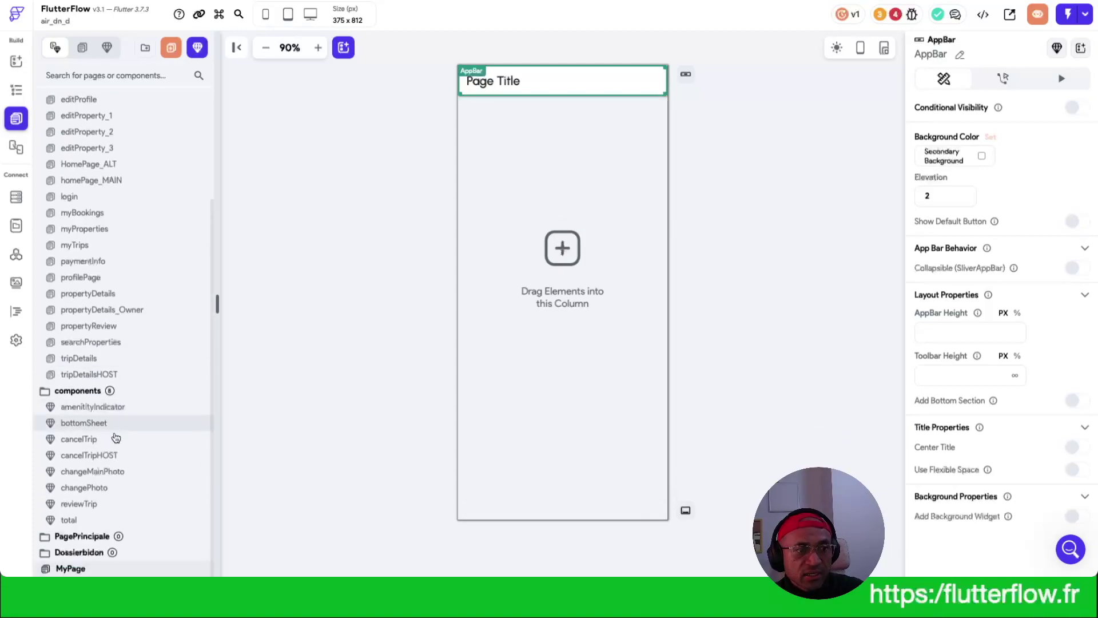
click(81, 558)
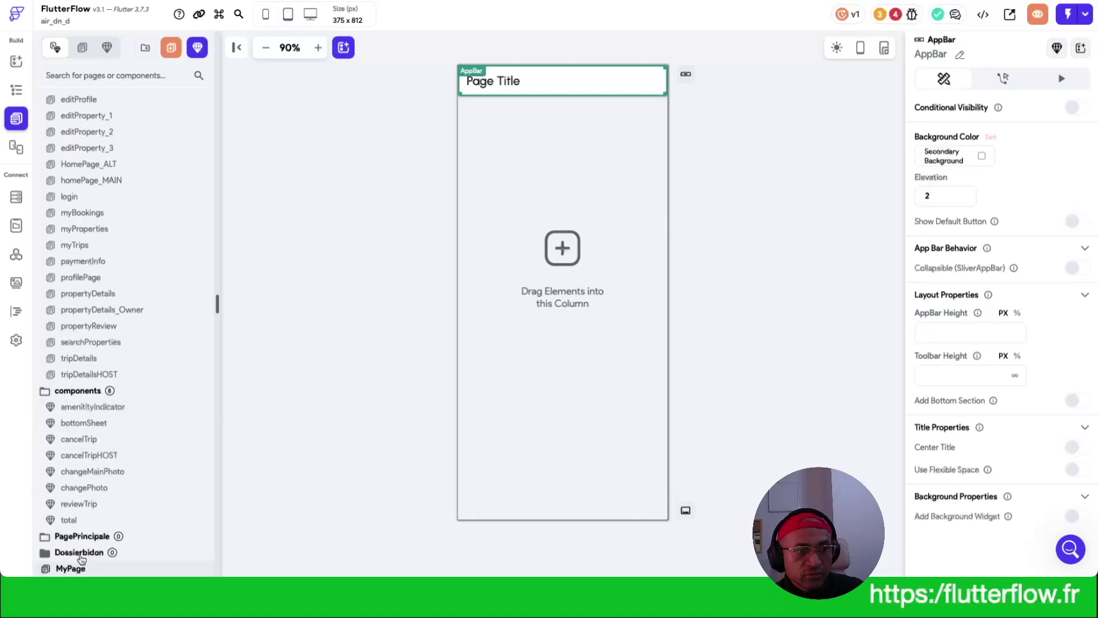
Step: Create a blank page named MaPage
click(175, 56)
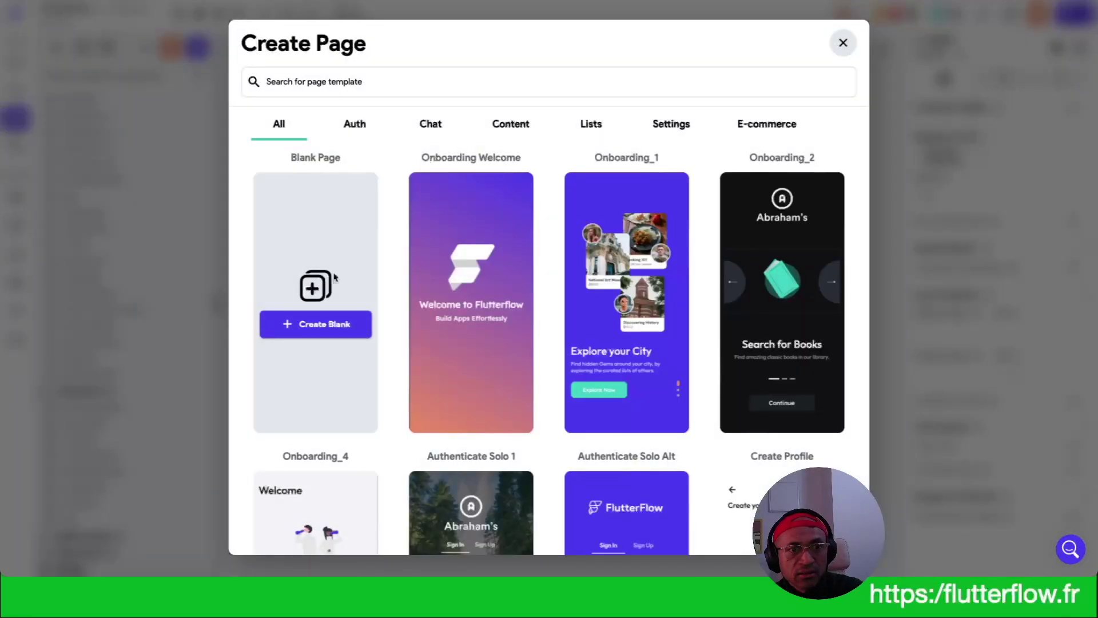
click(325, 324)
click(474, 286)
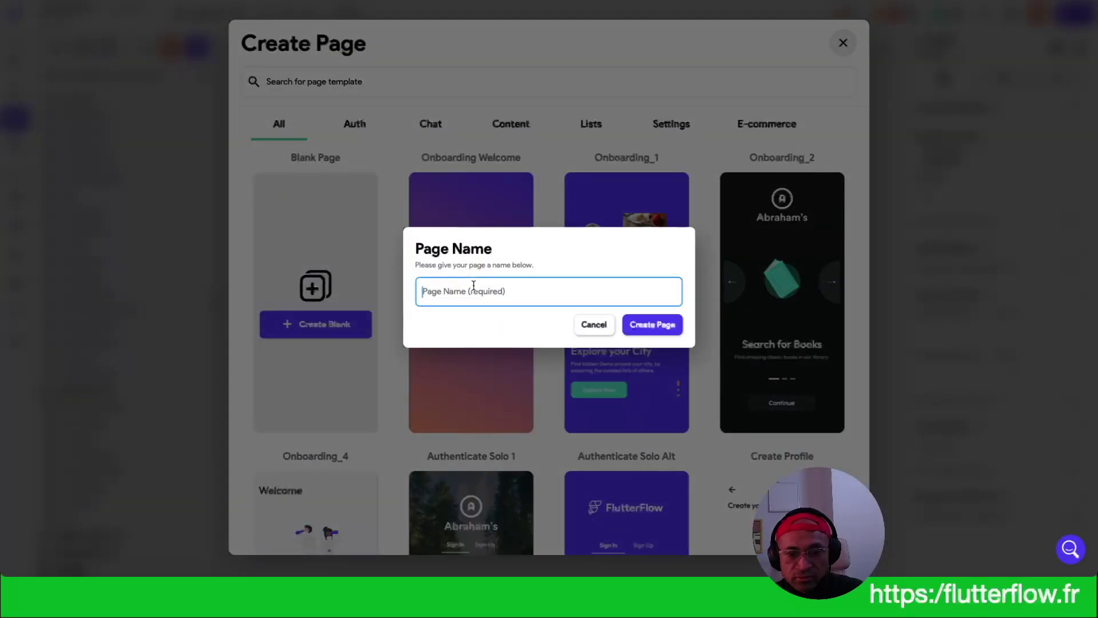
text(MaPage)
click(651, 324)
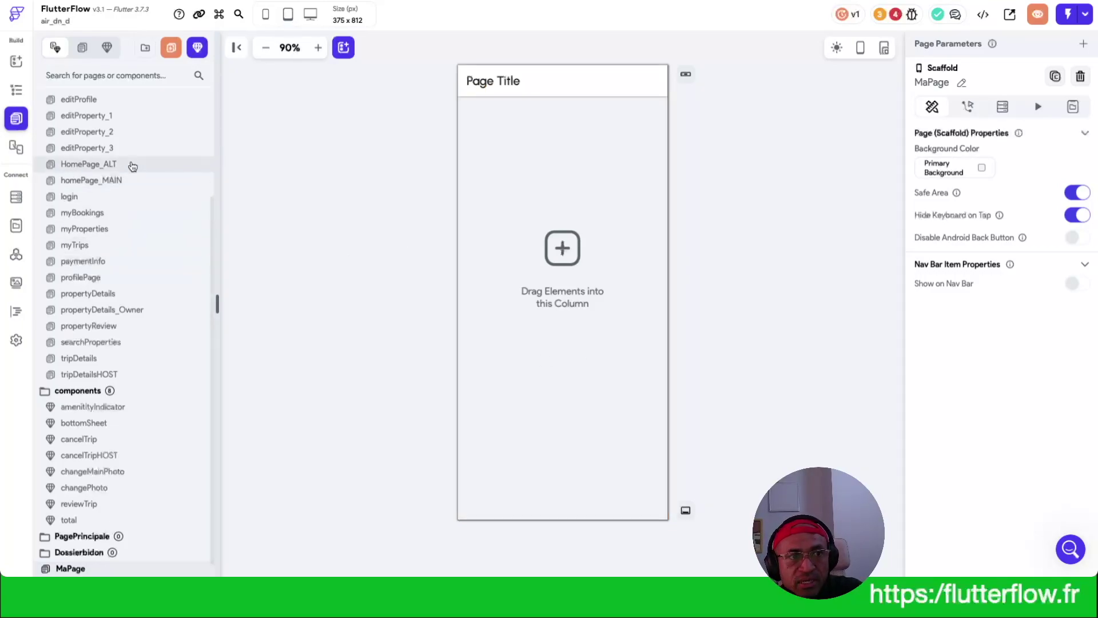
Step: View the editProperty_3 and changePassword pages, and examine the properties of the emailAddress text field
click(117, 149)
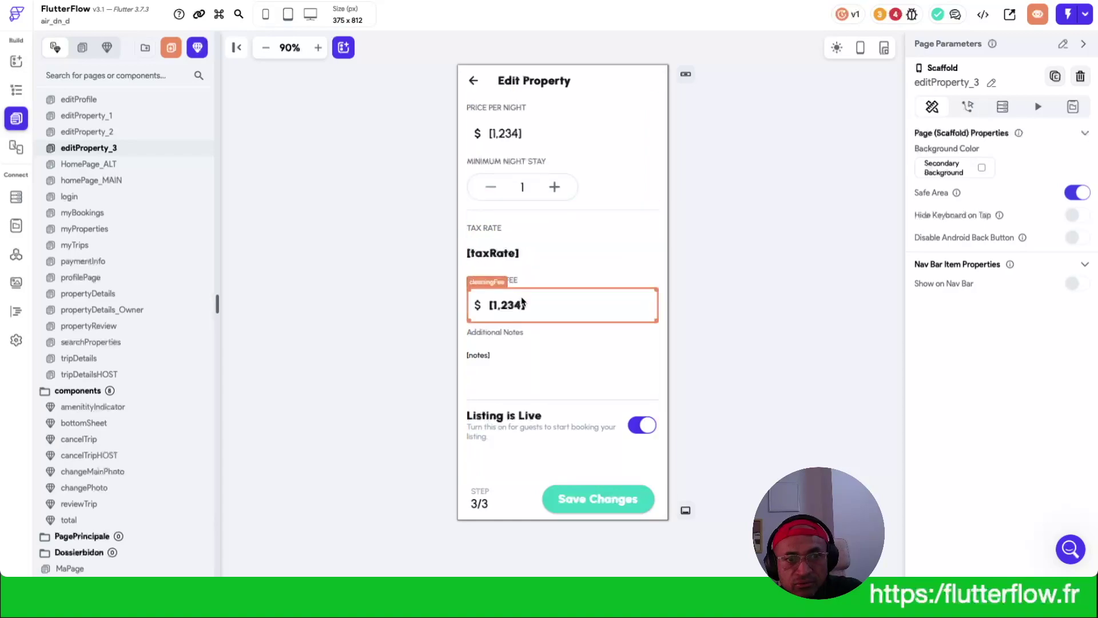
scroll(164, 229, up, 5)
click(93, 130)
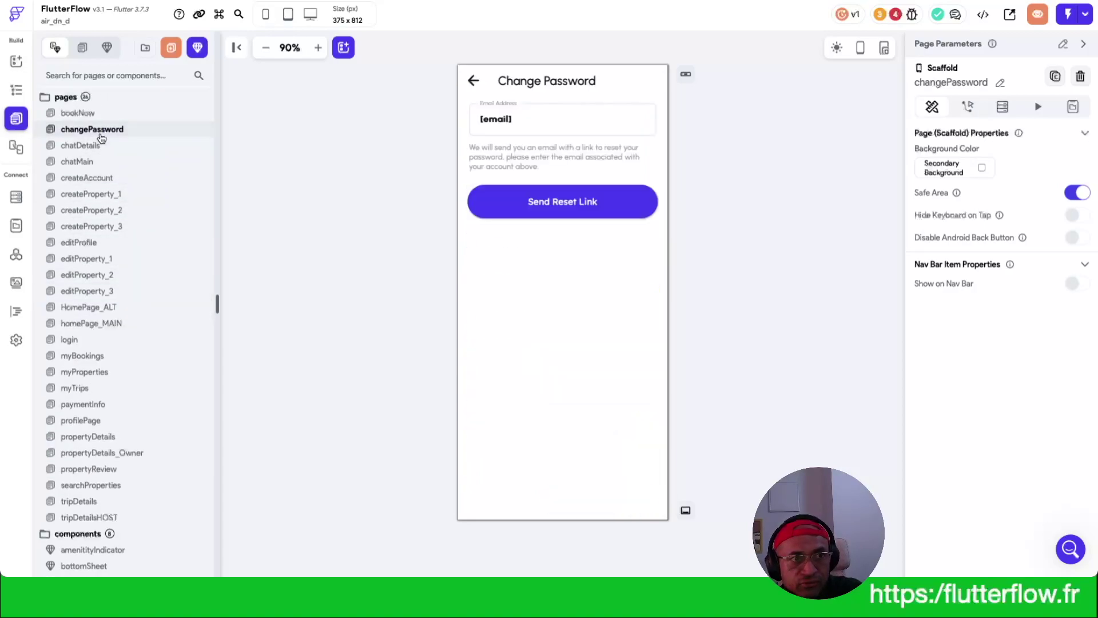
click(553, 141)
click(555, 131)
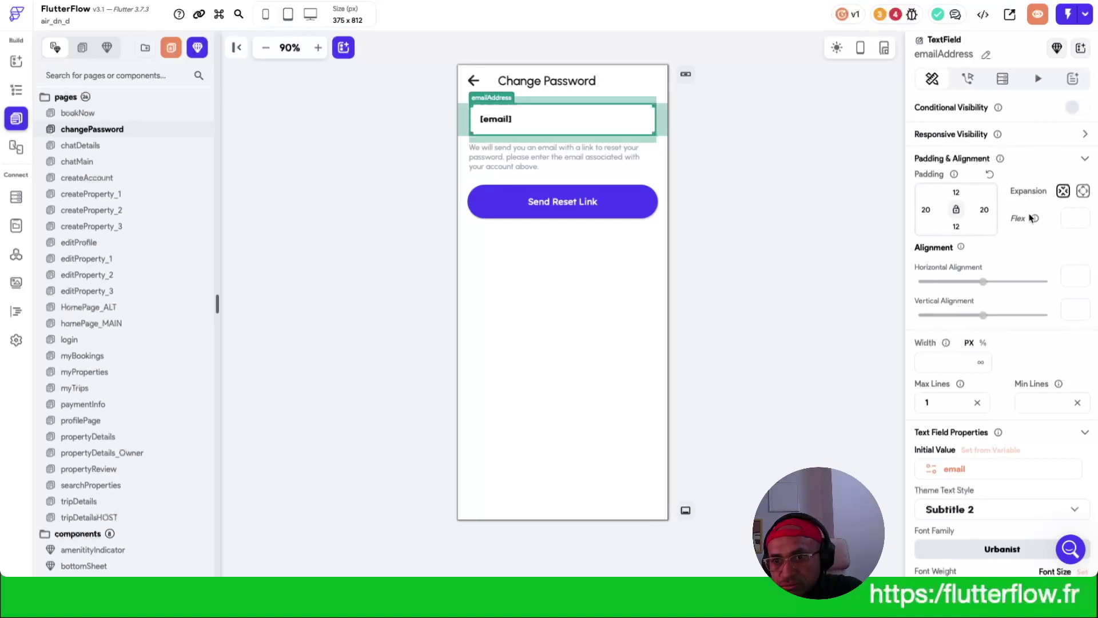
scroll(988, 341, down, 1)
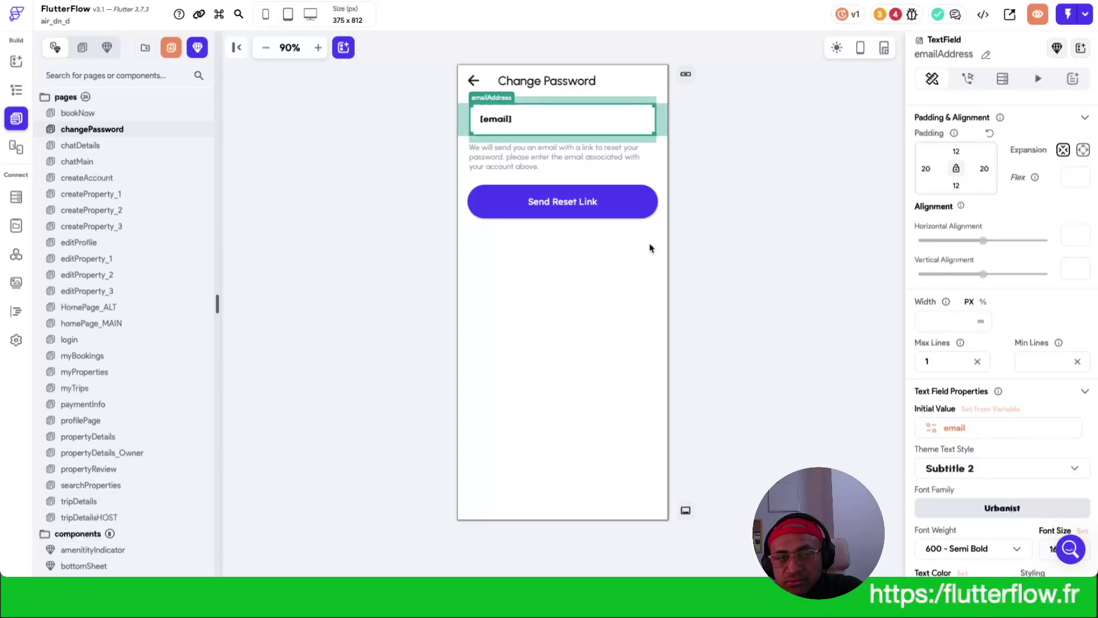
Step: Start creating another blank page and open its name for entry
click(171, 50)
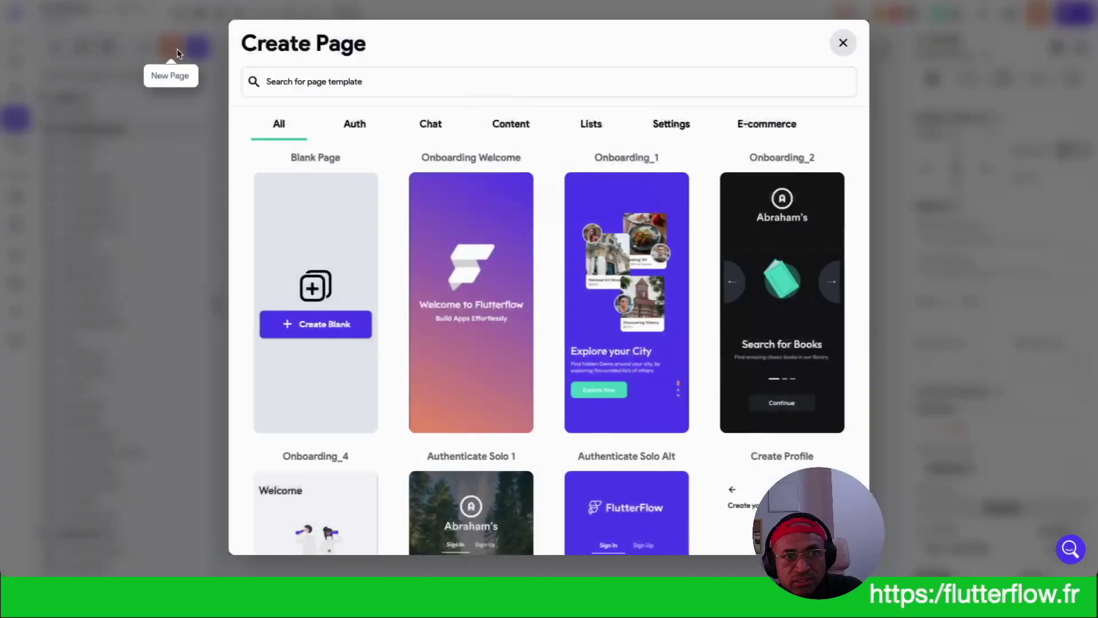
click(311, 326)
click(530, 294)
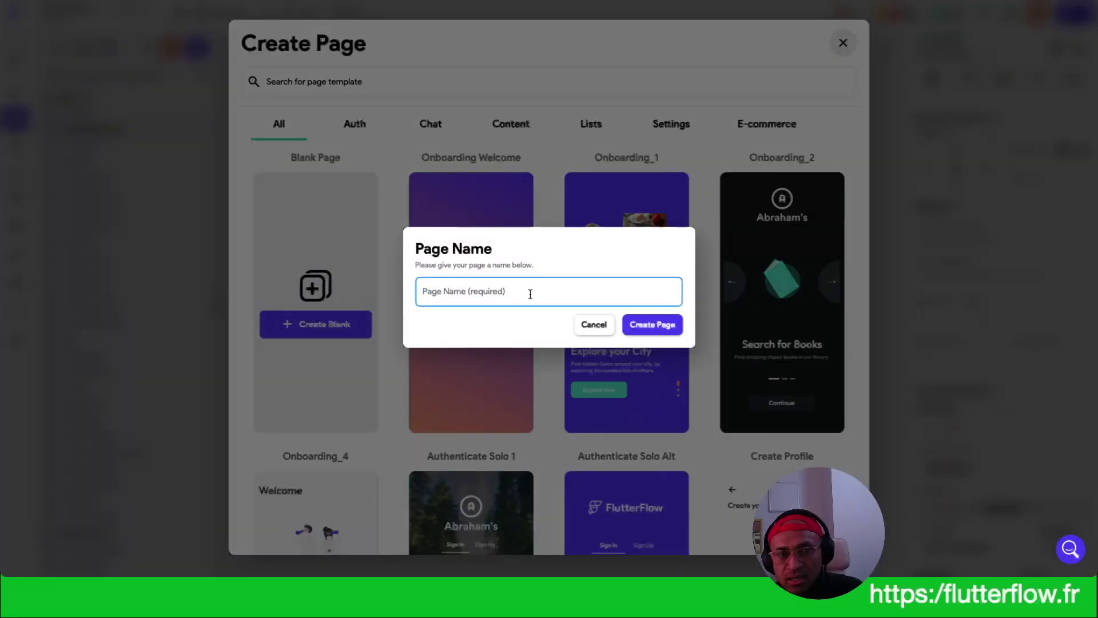